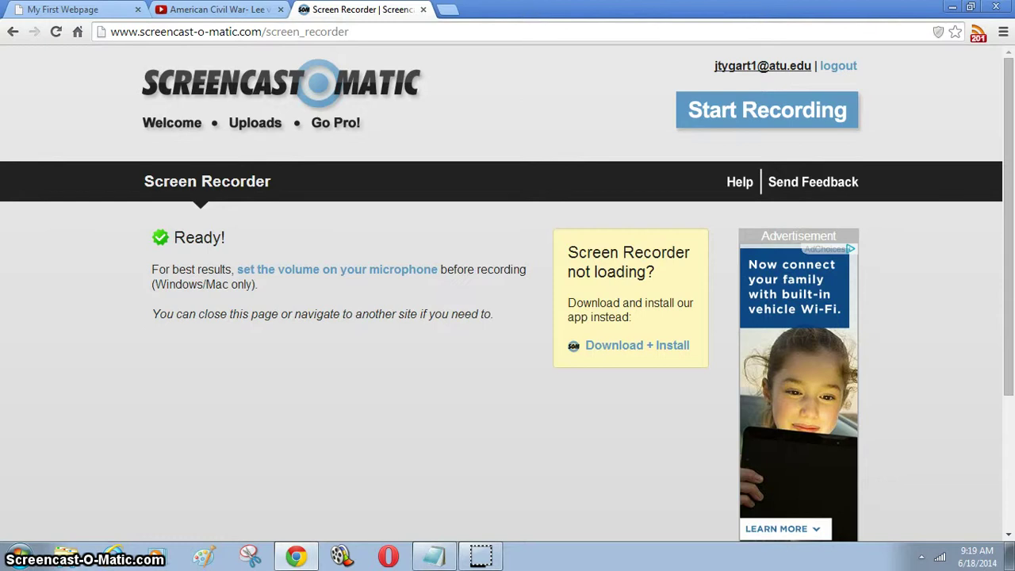
Step: Close the Screen Recorder tab and open a blank new tab beside My First Webpage
{"action": "left_click", "coordinate": [425, 10]}
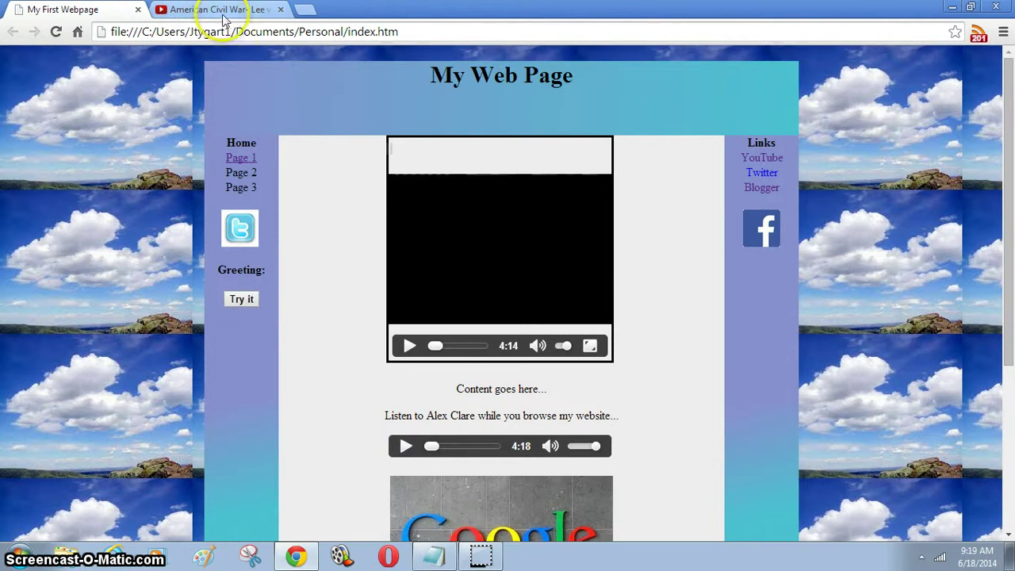
{"action": "left_click", "coordinate": [952, 10]}
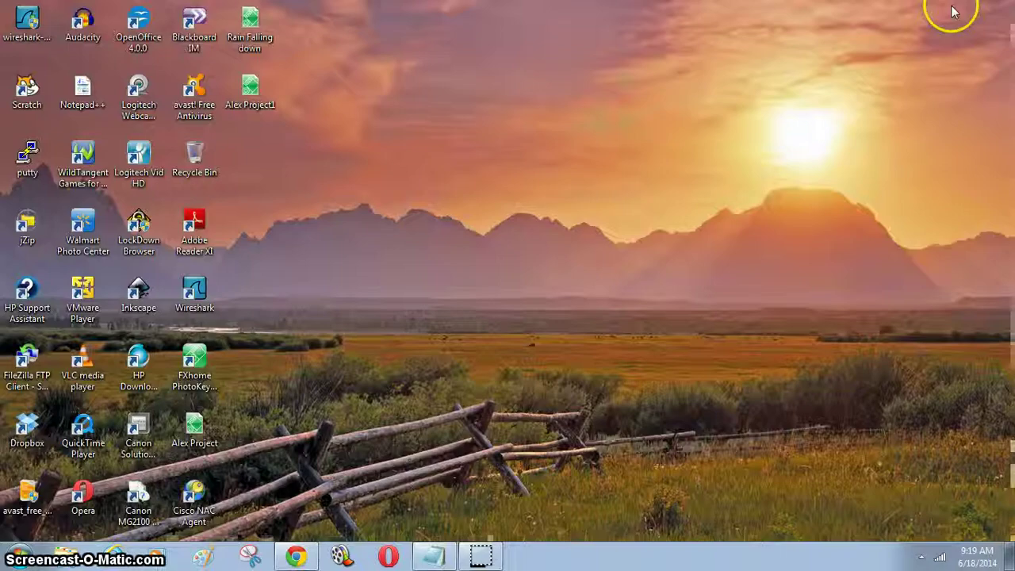
{"action": "left_click", "coordinate": [295, 558]}
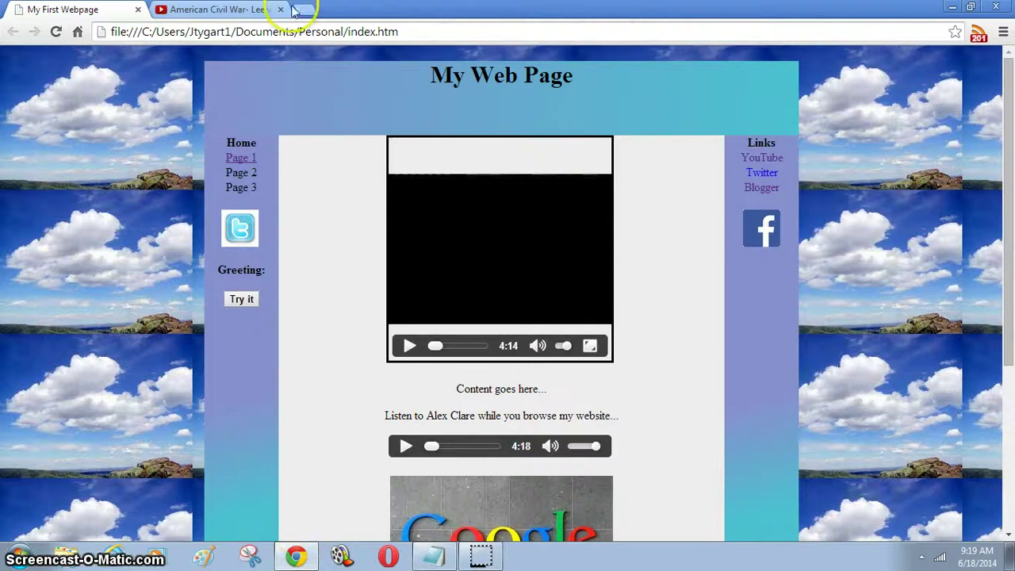
{"action": "left_click", "coordinate": [299, 10]}
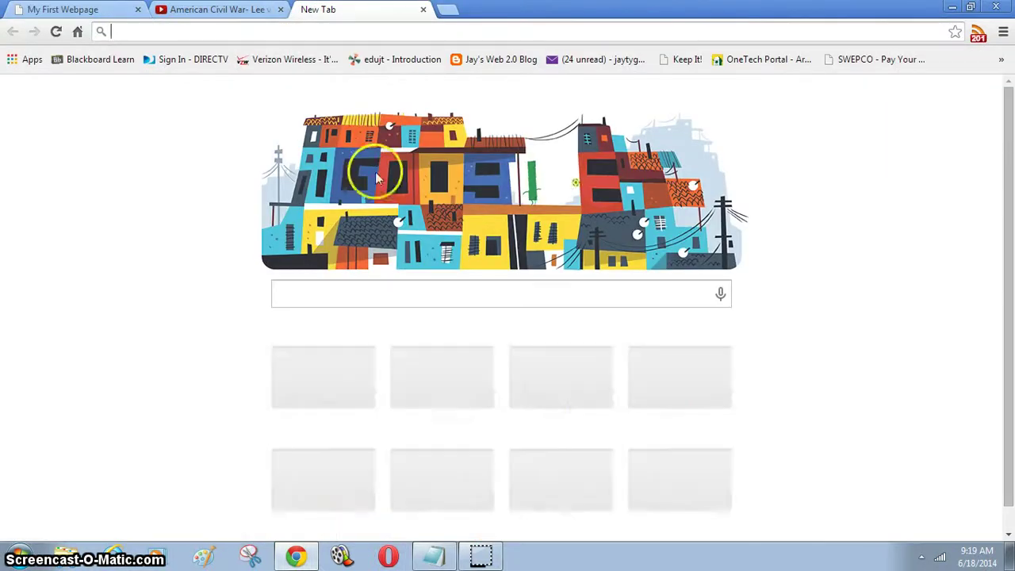
Step: Go from the chrome://apps page to the Chrome Web Store's Apps category
{"action": "left_click", "coordinate": [22, 61]}
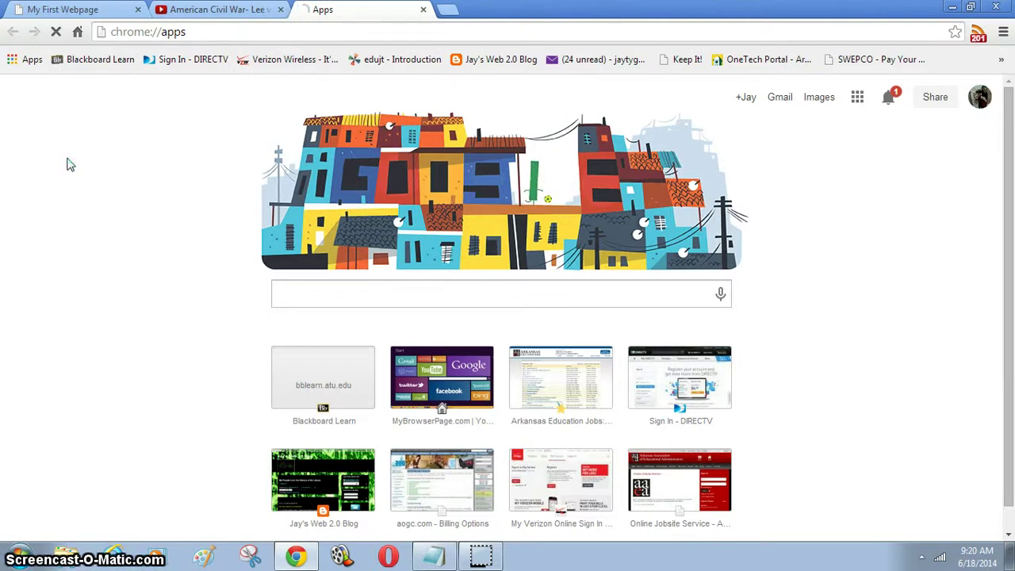
{"action": "left_click", "coordinate": [69, 108]}
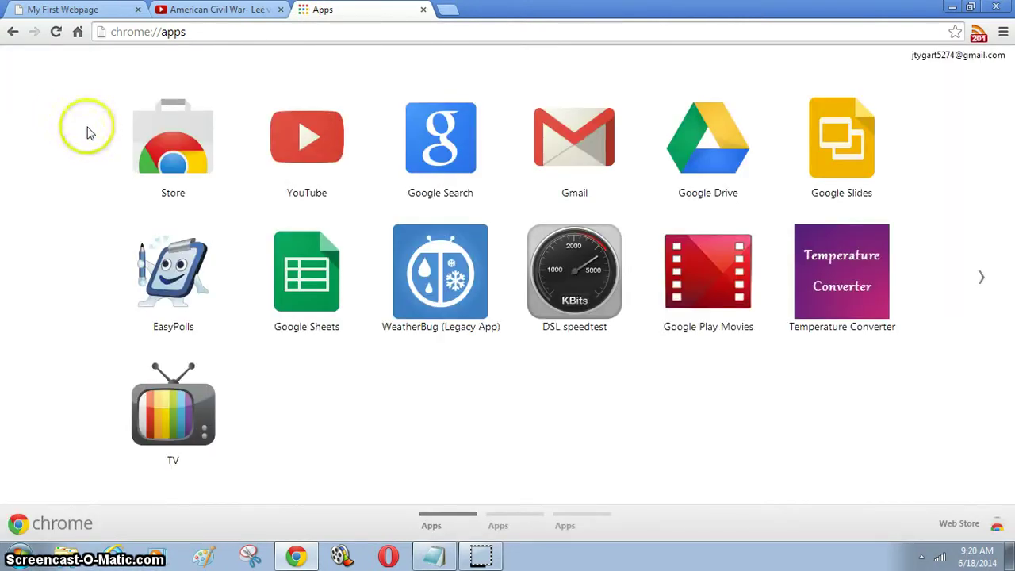
{"action": "left_click", "coordinate": [173, 152]}
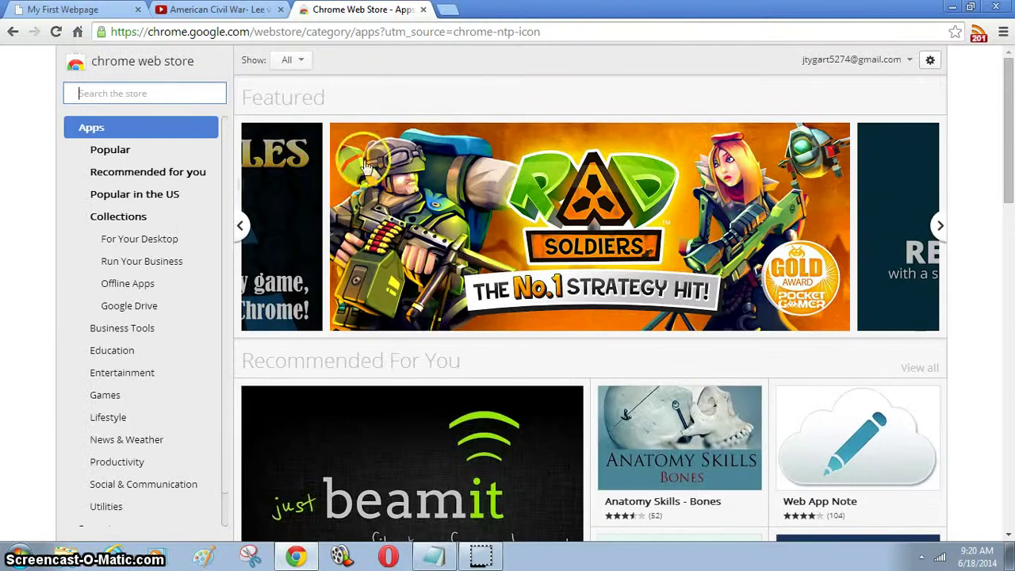
Step: Search the Chrome Web Store for html5
{"action": "left_click", "coordinate": [419, 105]}
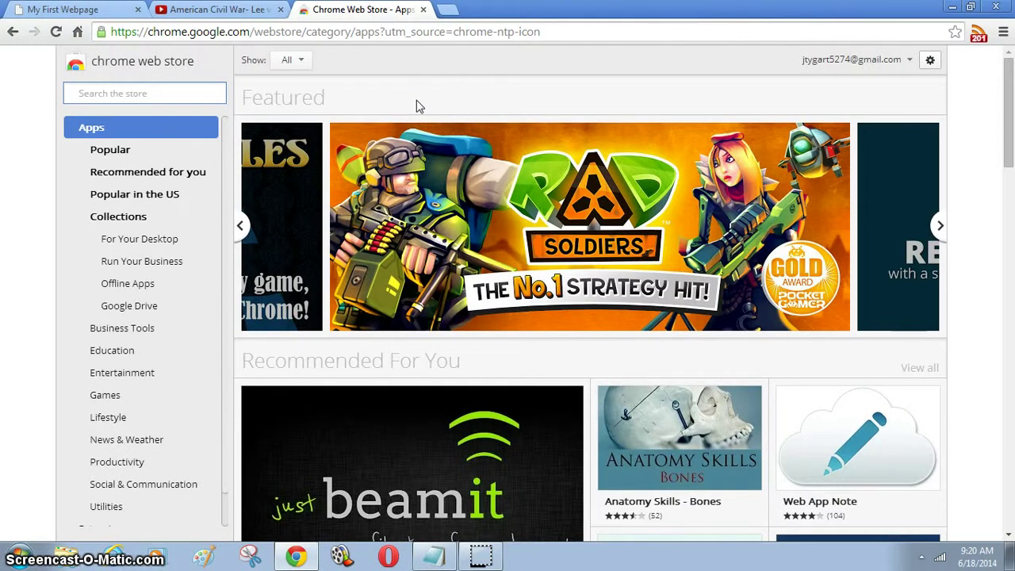
{"action": "type", "text": "H"}
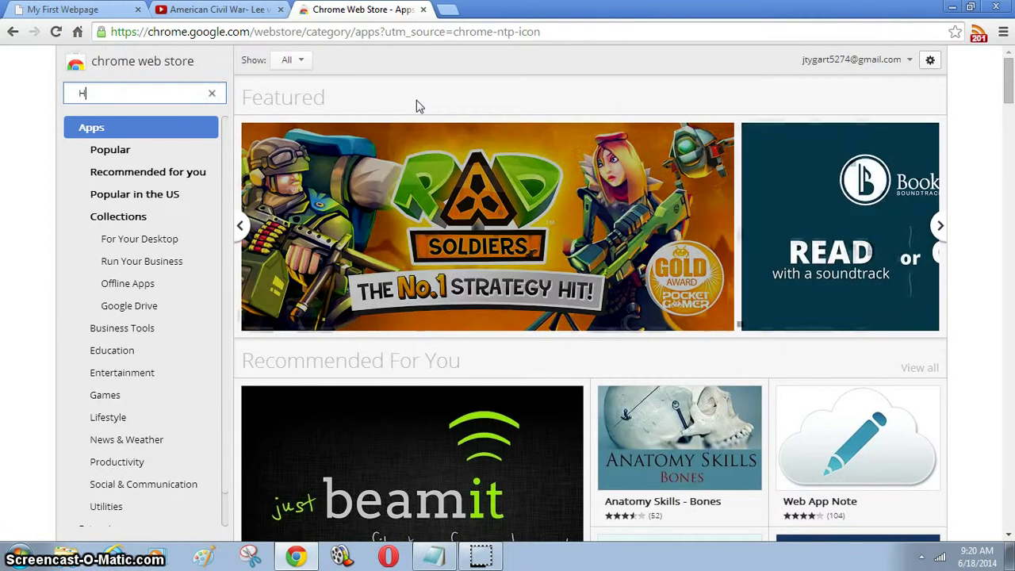
{"action": "type", "text": "TLM"}
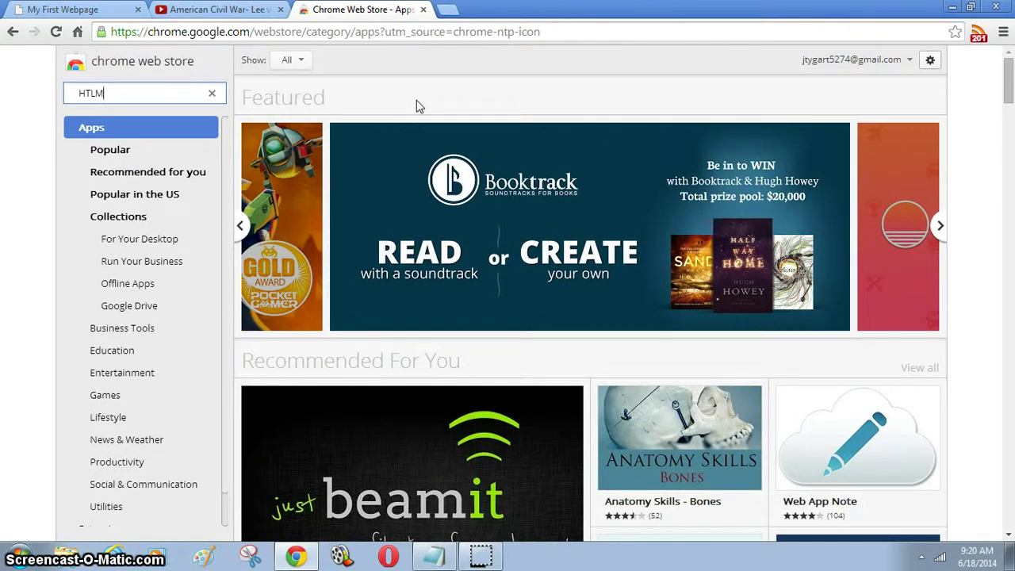
{"action": "key", "text": "BackSpace"}
{"action": "key", "text": "BackSpace"}
{"action": "type", "text": "ML"}
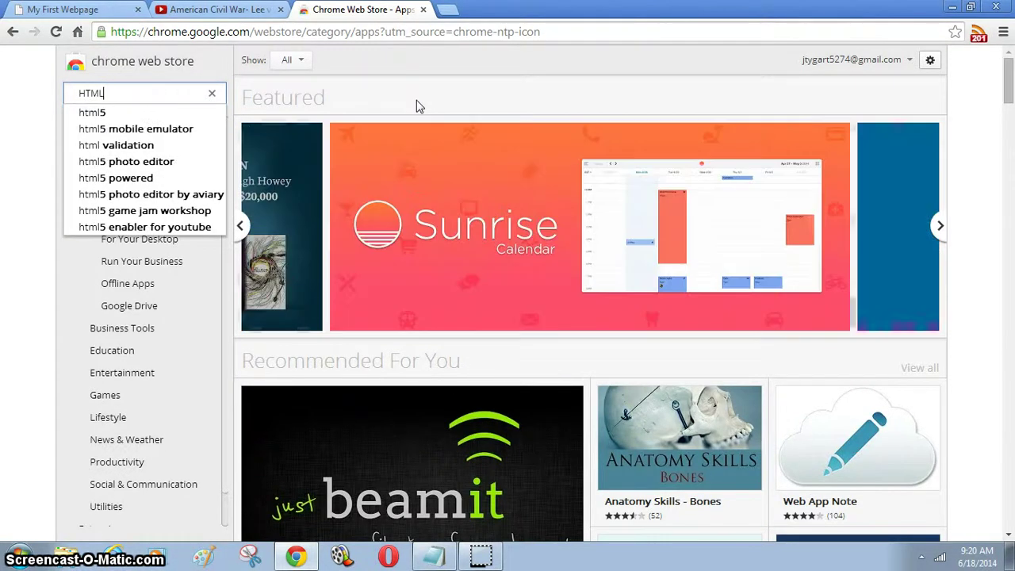
{"action": "left_click", "coordinate": [96, 111]}
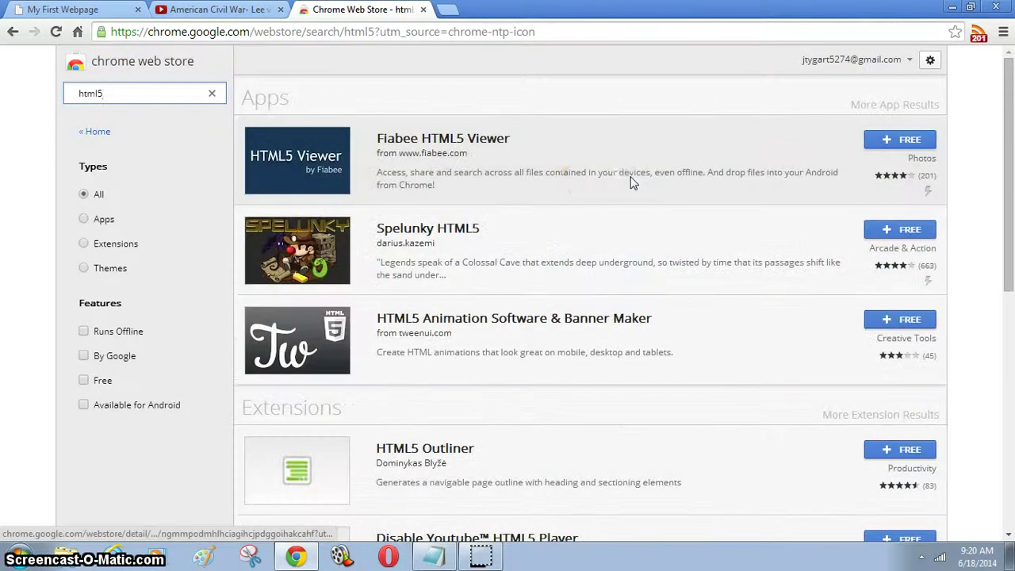
Step: Add the HTML5 video for YouTube extension, then bring the Civil War YouTube tab forward
{"action": "scroll", "coordinate": [591, 187], "scroll_direction": "down", "scroll_amount": 4}
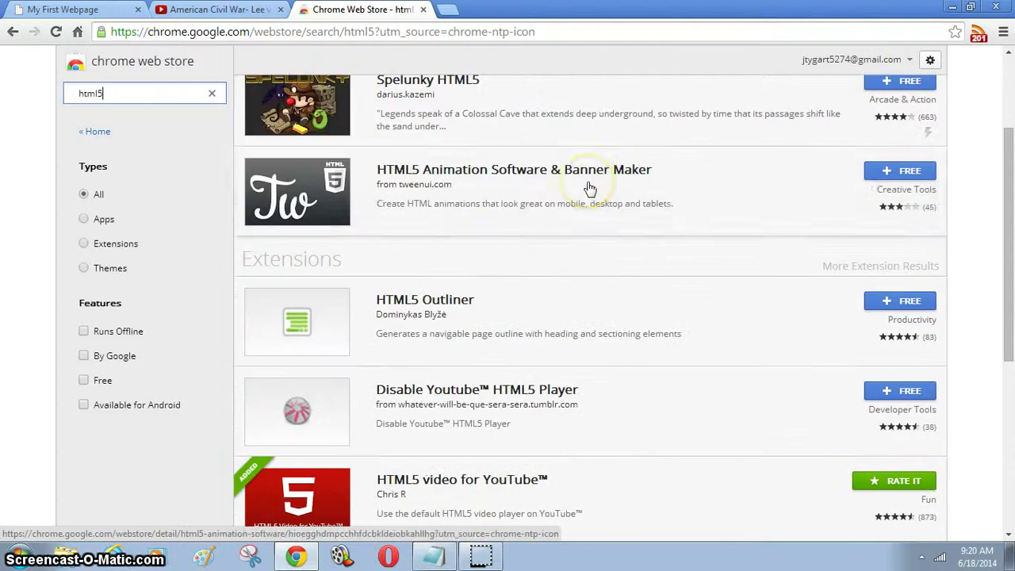
{"action": "scroll", "coordinate": [591, 187], "scroll_direction": "down", "scroll_amount": 2}
{"action": "left_click", "coordinate": [411, 194]}
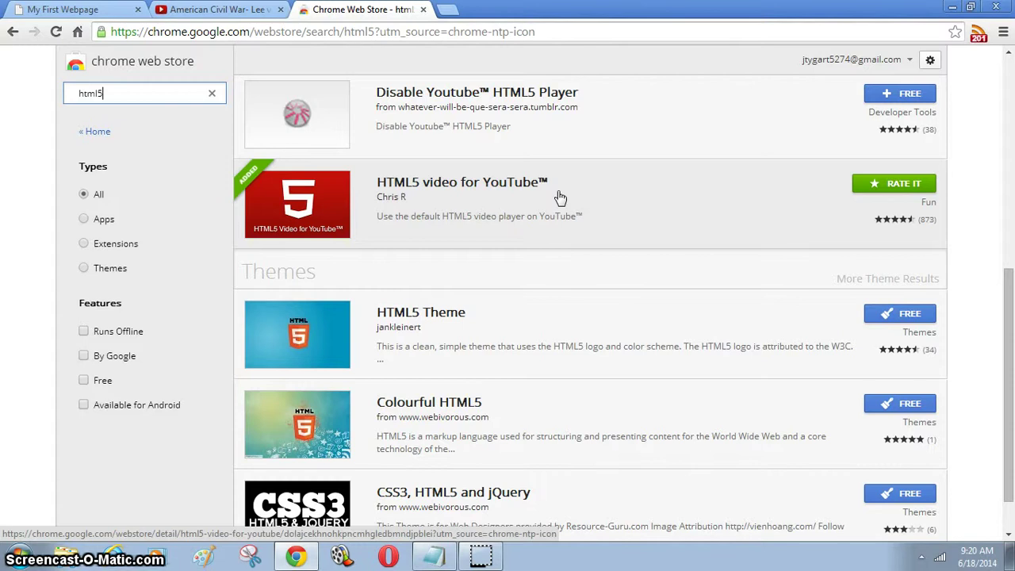
{"action": "left_click", "coordinate": [224, 16]}
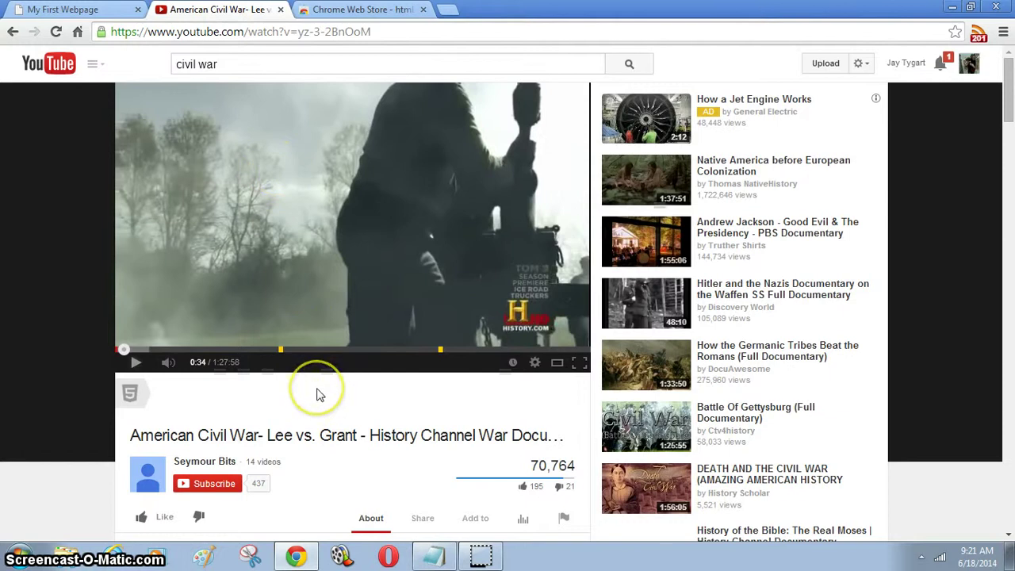
{"action": "scroll", "coordinate": [446, 238], "scroll_direction": "down", "scroll_amount": 2}
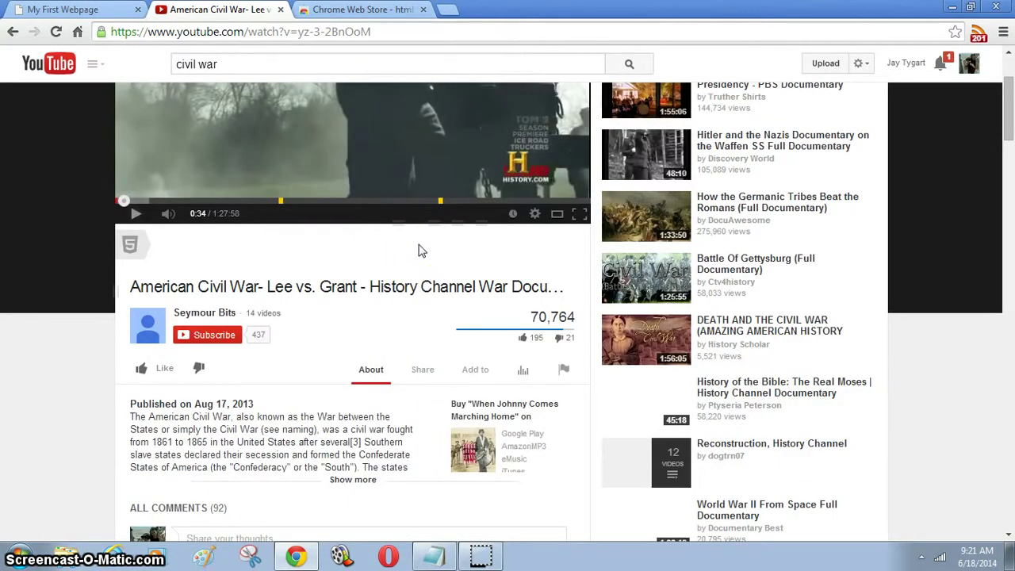
{"action": "scroll", "coordinate": [420, 250], "scroll_direction": "up", "scroll_amount": 2}
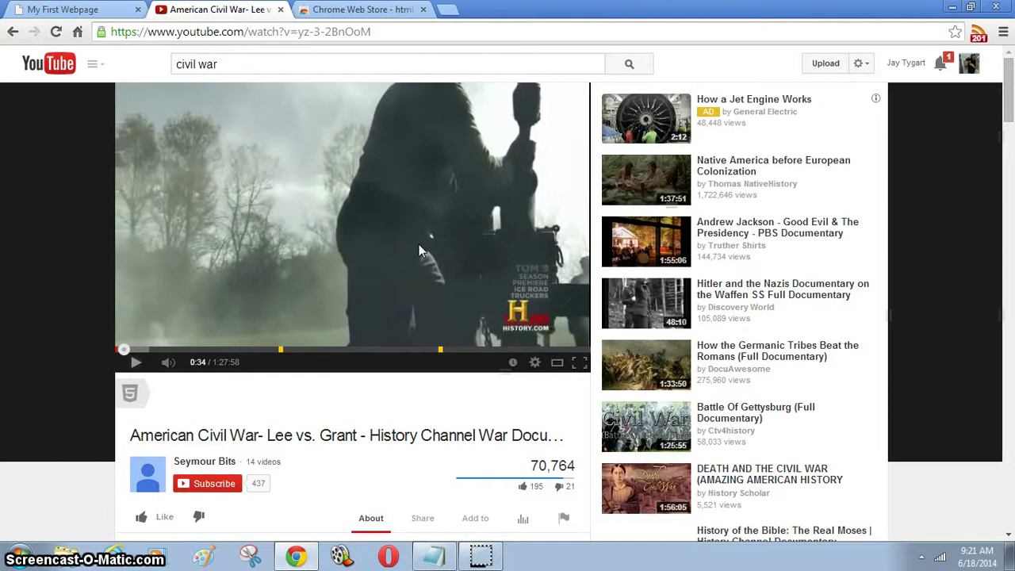
{"action": "left_click", "coordinate": [415, 401]}
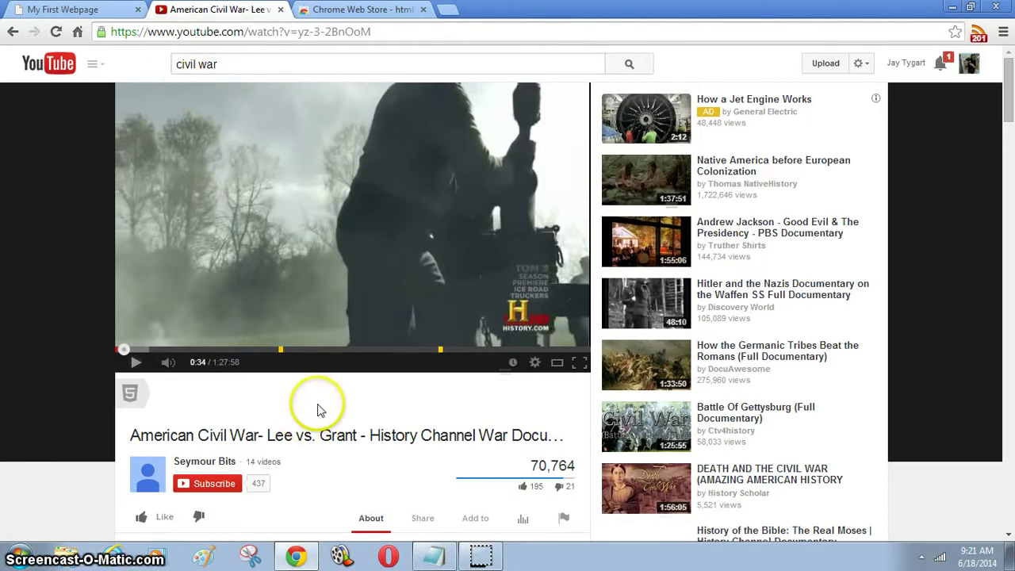
{"action": "scroll", "coordinate": [318, 380], "scroll_direction": "down", "scroll_amount": 1}
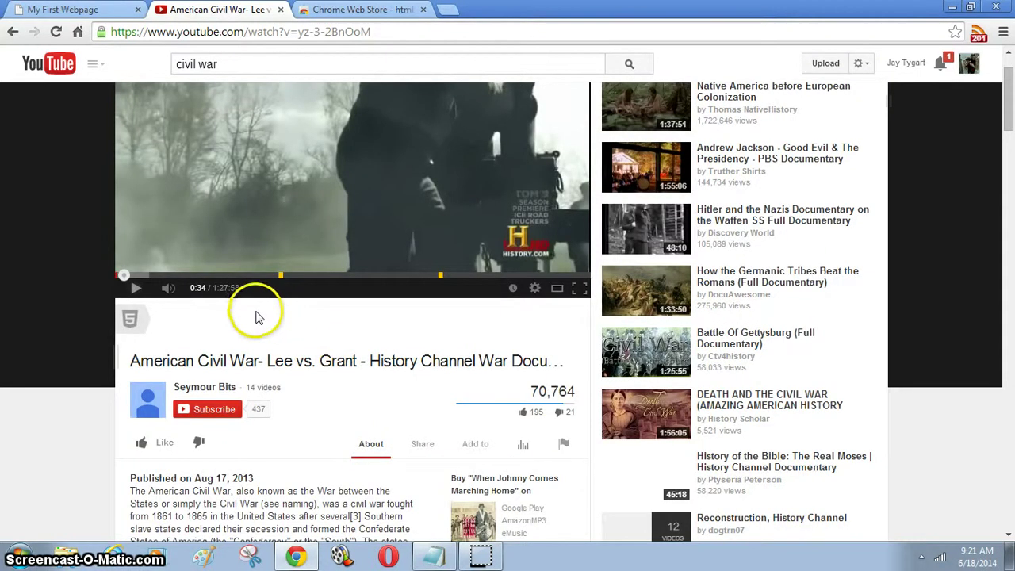
{"action": "left_click", "coordinate": [129, 325]}
Step: Switch the Civil War video to the HTML5 player, pause it, and keep MP4 360p
{"action": "left_click", "coordinate": [130, 321]}
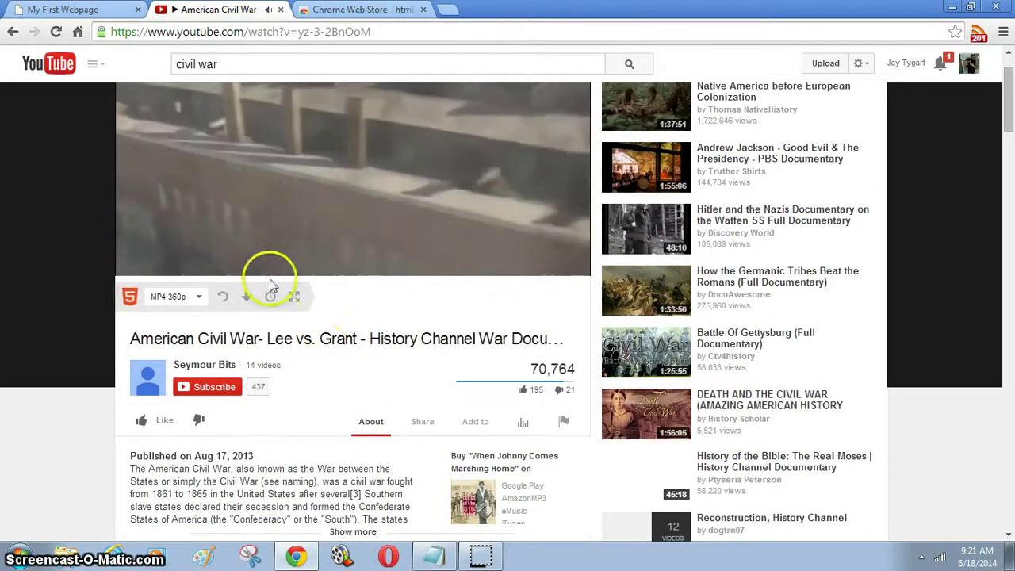
{"action": "left_click", "coordinate": [135, 264]}
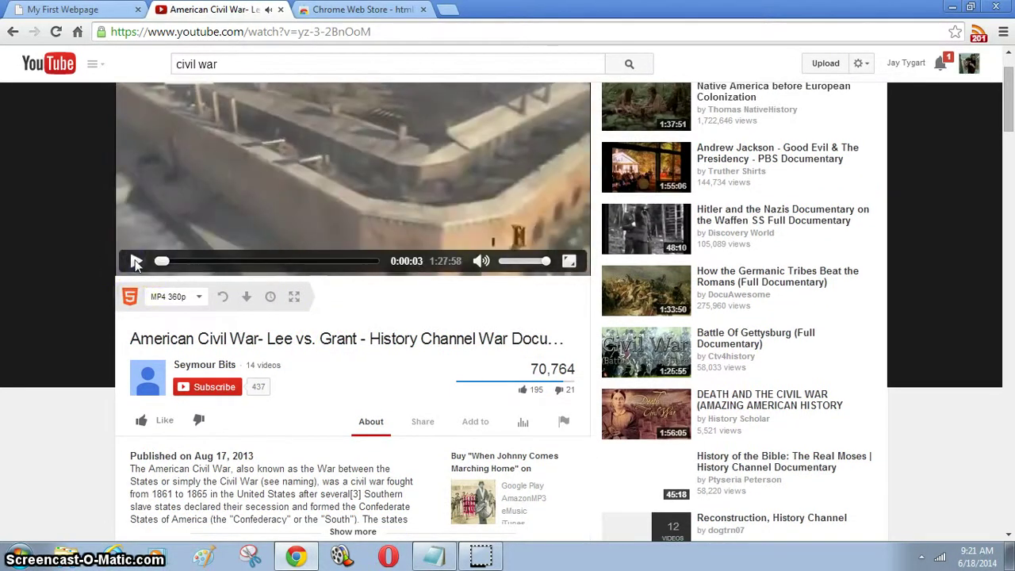
{"action": "left_click", "coordinate": [199, 298]}
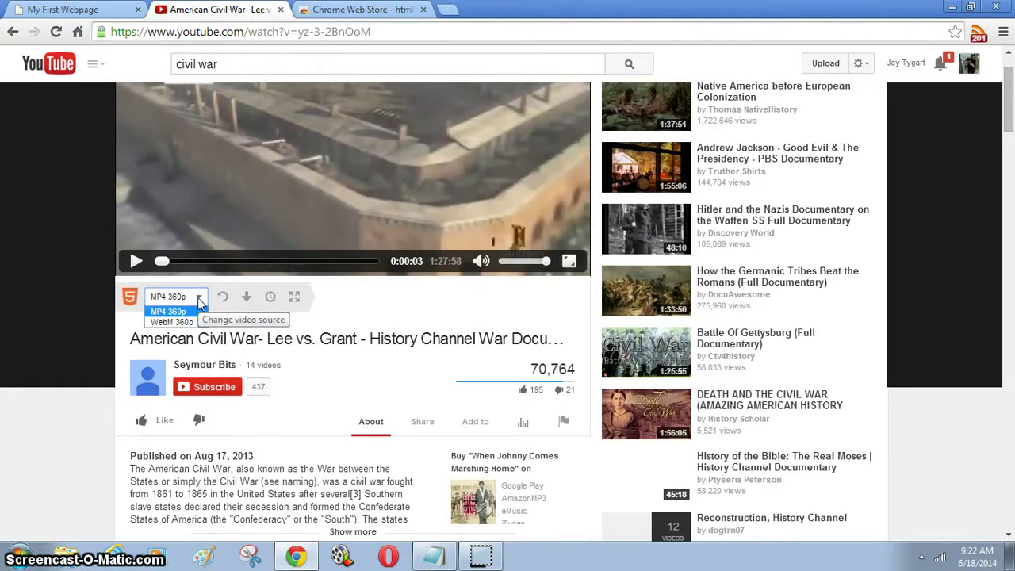
{"action": "left_click", "coordinate": [199, 300]}
Step: Download the video as videoplayback.mp4, then return to the My First Webpage tab
{"action": "left_click", "coordinate": [246, 298]}
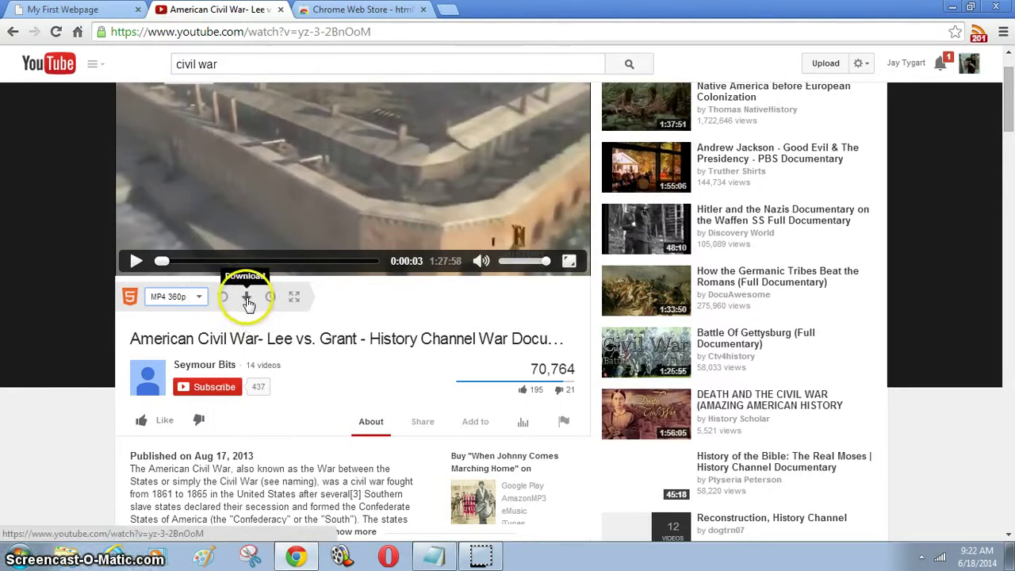
{"action": "left_click", "coordinate": [247, 299]}
{"action": "left_click", "coordinate": [421, 316]}
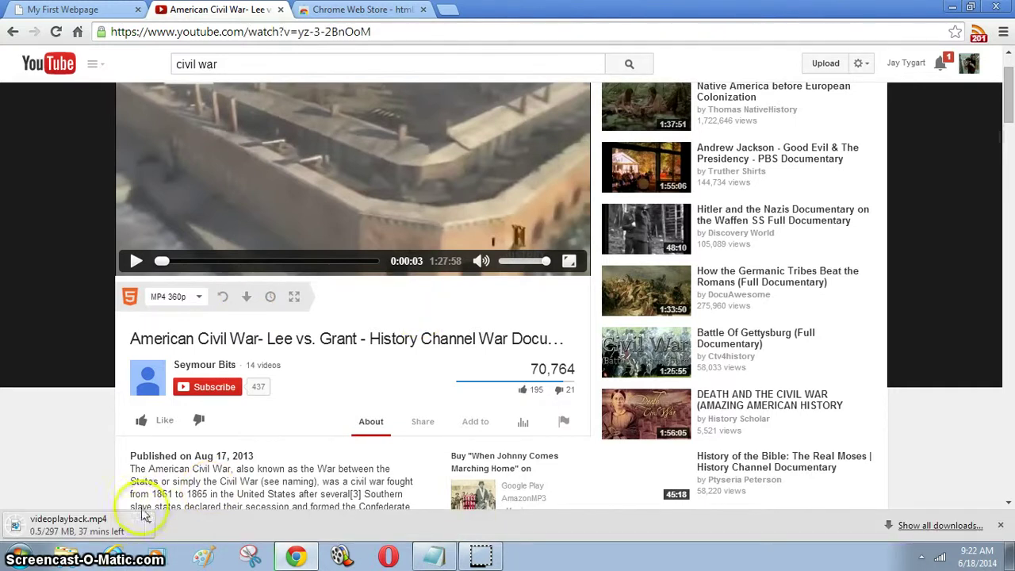
{"action": "left_click", "coordinate": [132, 533]}
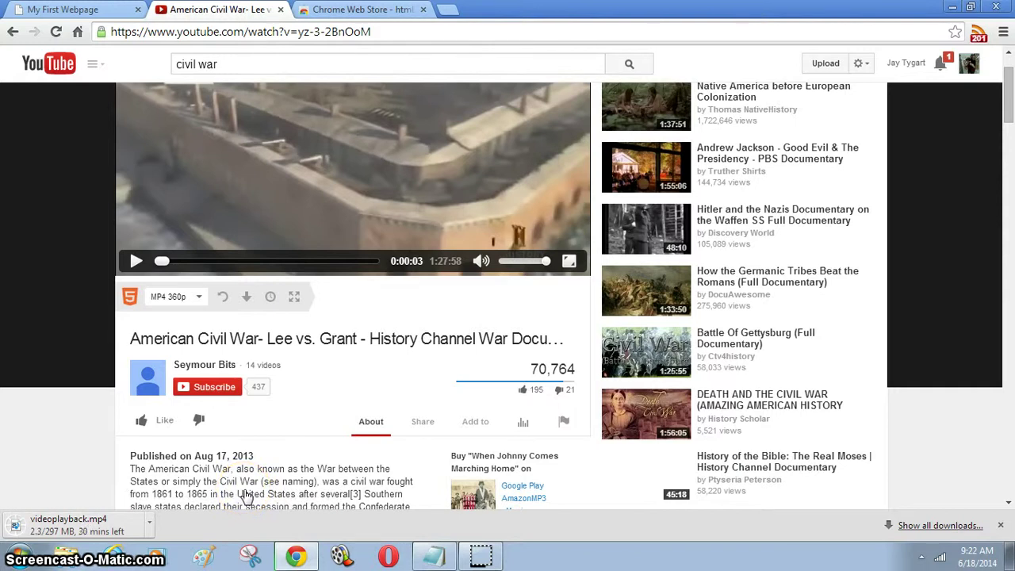
{"action": "left_click", "coordinate": [181, 530]}
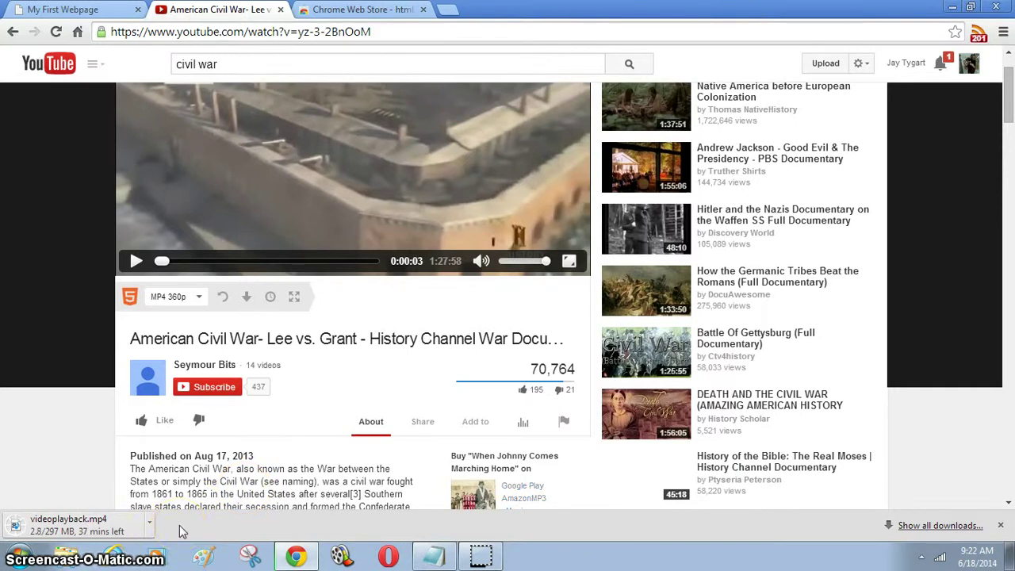
{"action": "left_click", "coordinate": [258, 483]}
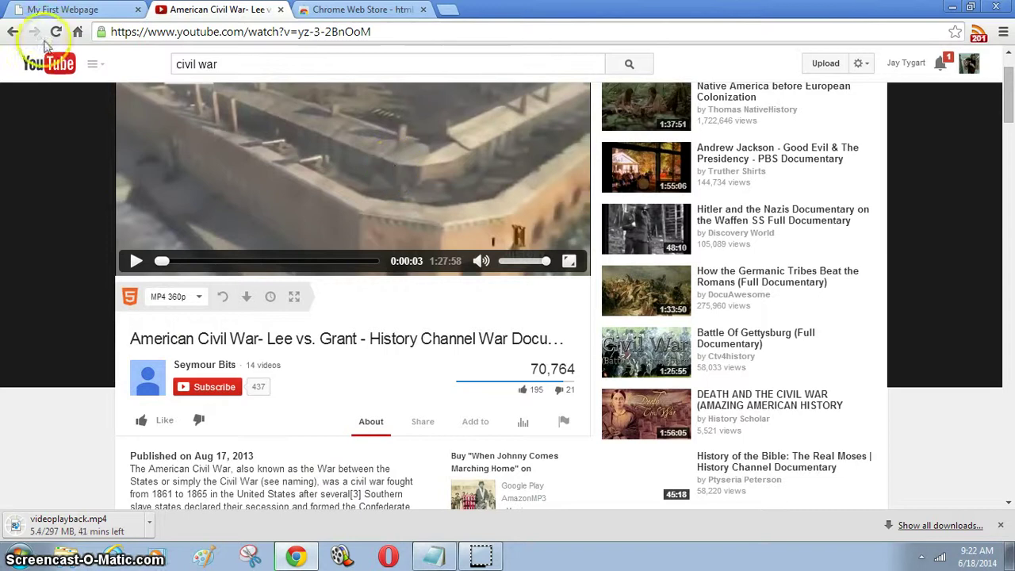
{"action": "left_click", "coordinate": [90, 11]}
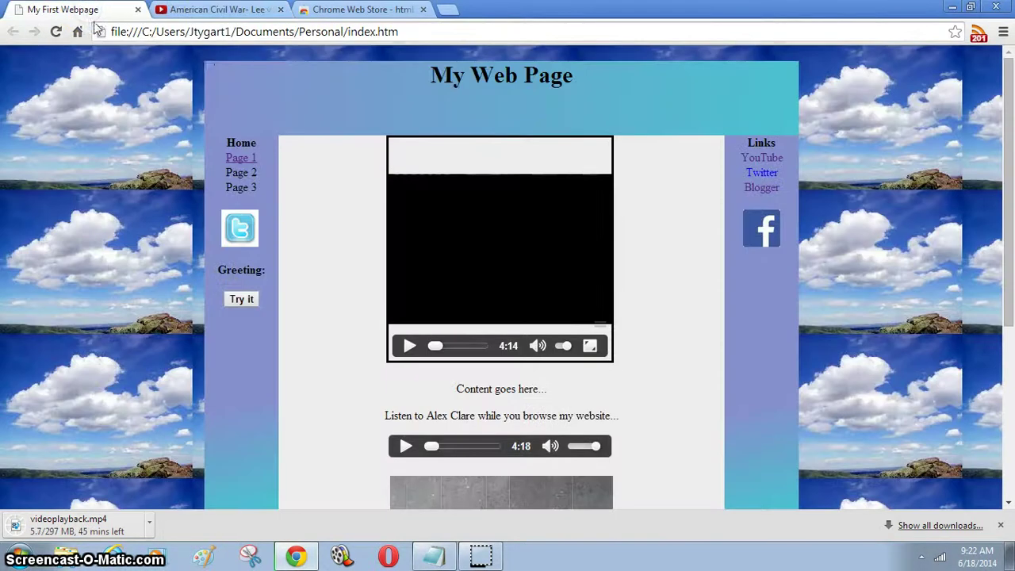
Step: Play the embedded baseball video on index.htm and pause it at 0:02
{"action": "left_click", "coordinate": [673, 177]}
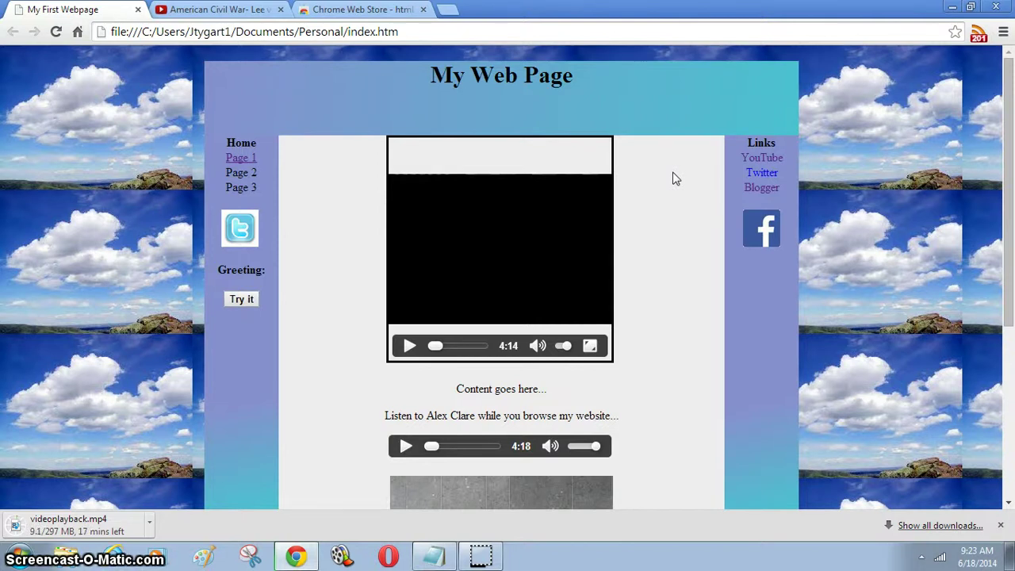
{"action": "scroll", "coordinate": [680, 229], "scroll_direction": "down", "scroll_amount": 2}
{"action": "scroll", "coordinate": [679, 227], "scroll_direction": "up", "scroll_amount": 2}
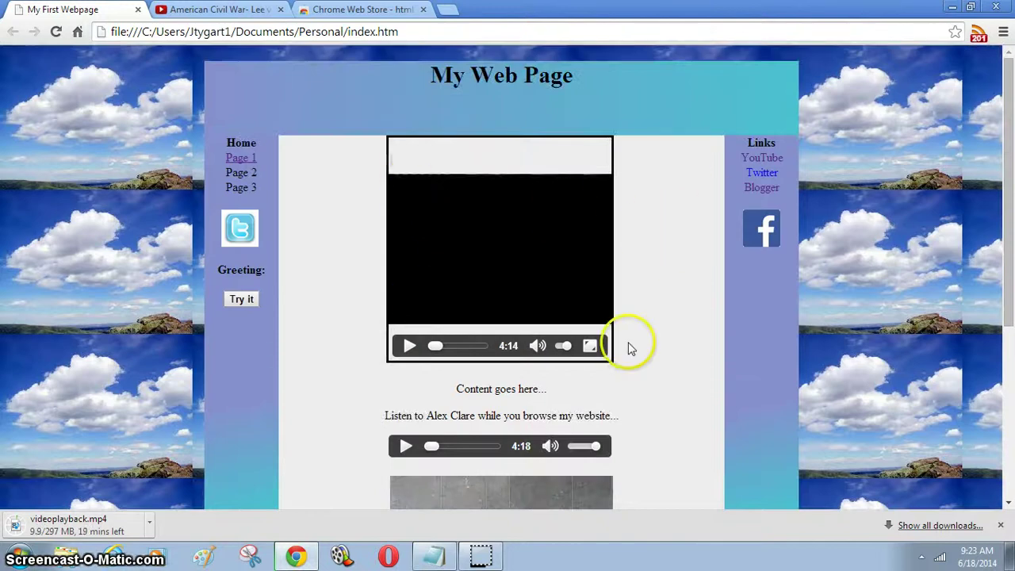
{"action": "left_click", "coordinate": [408, 346]}
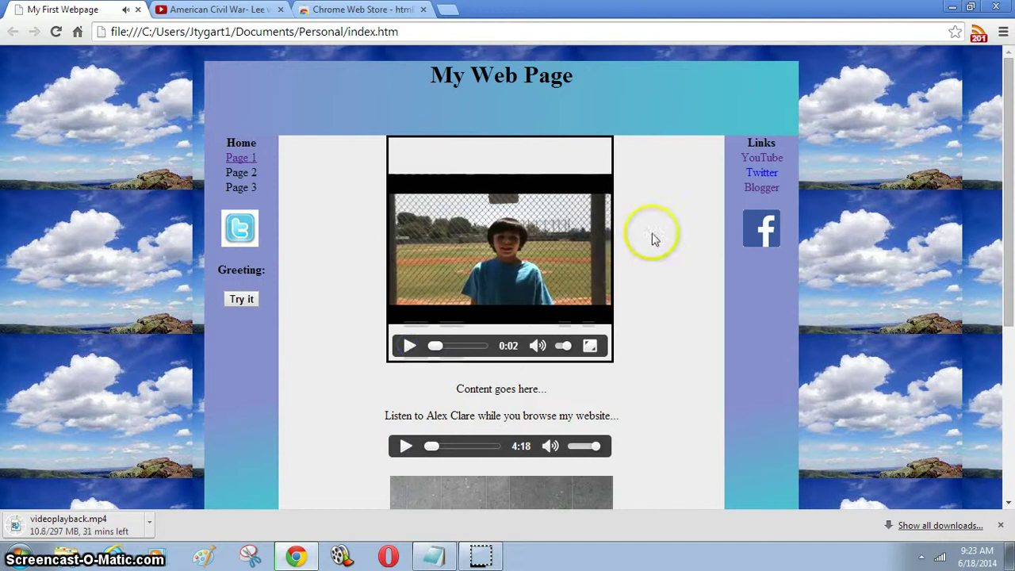